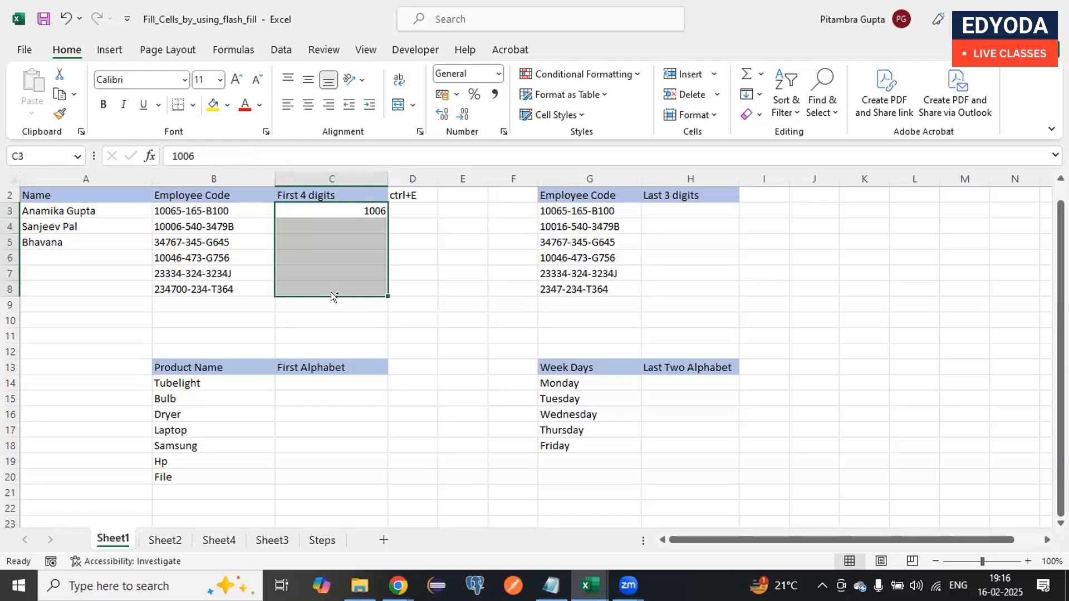
# - Flash Fill the First 4 digits column in C3:C8 from the example in C3
pyautogui.hotkey('ctrl', 'e')
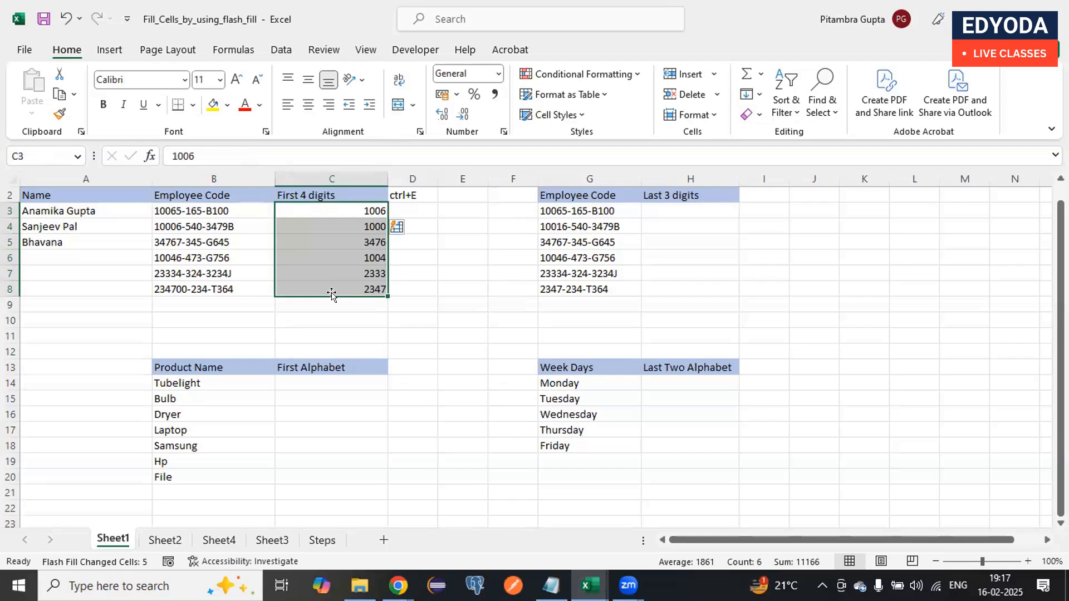
# - Compare each extracted value in the First 4 digits column with the employee code in the same row
pyautogui.click(354, 210)
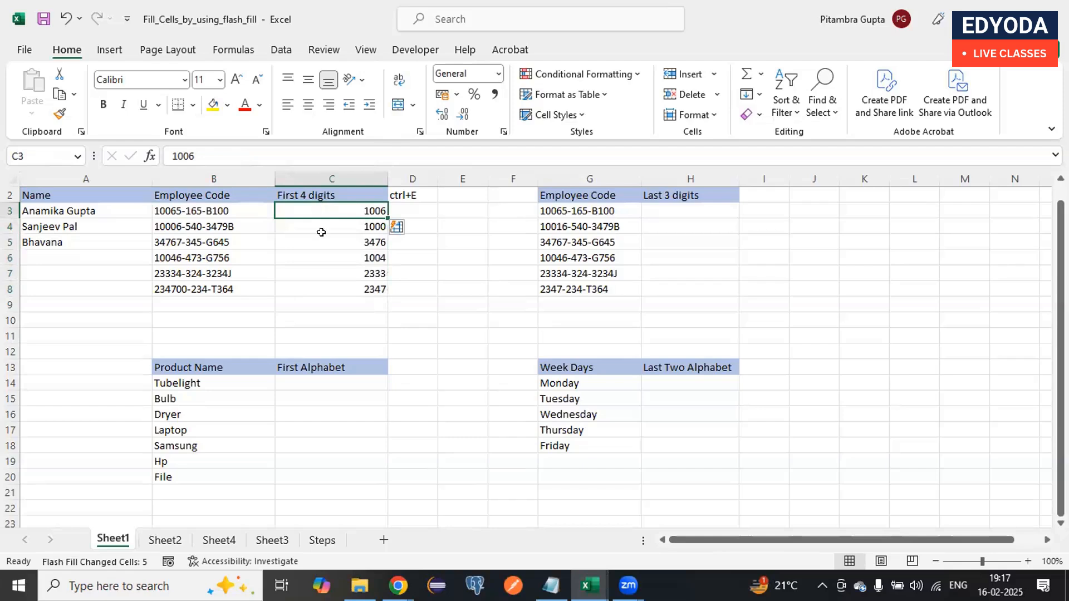
pyautogui.click(333, 224)
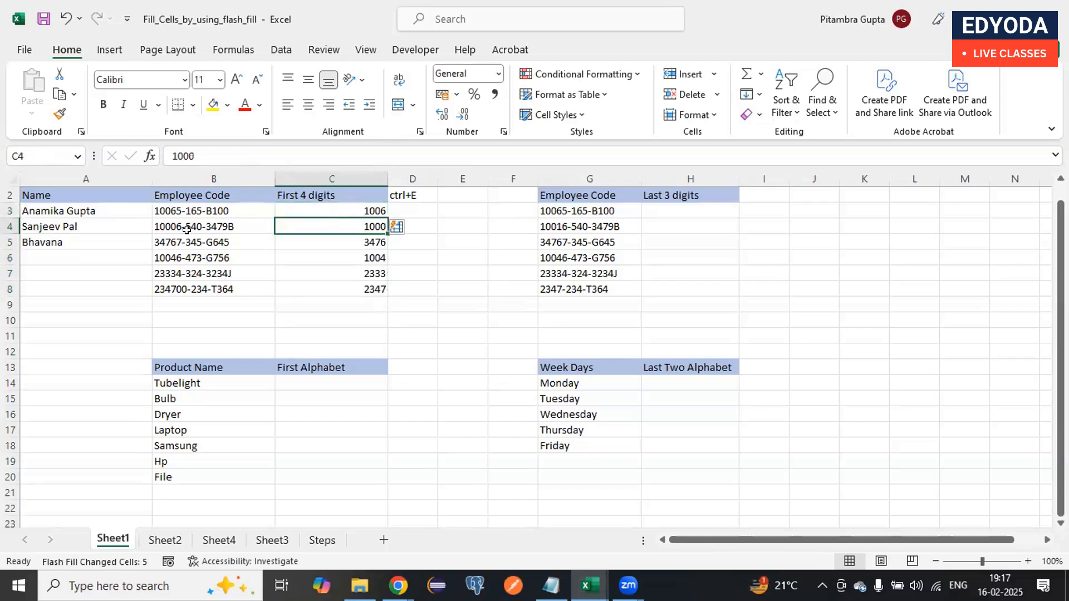
pyautogui.click(170, 223)
pyautogui.click(298, 236)
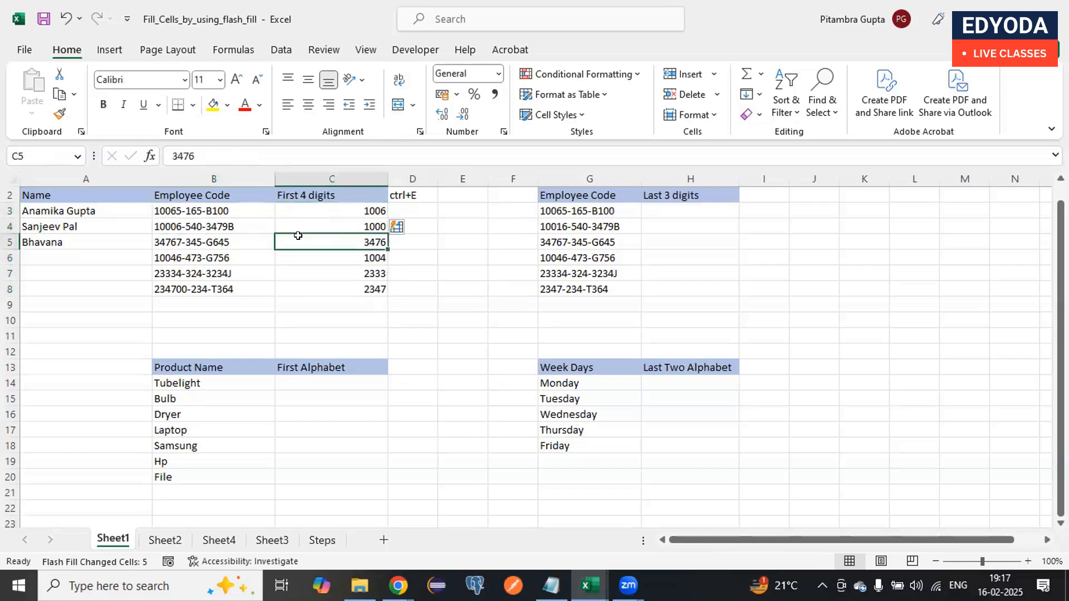
pyautogui.click(155, 241)
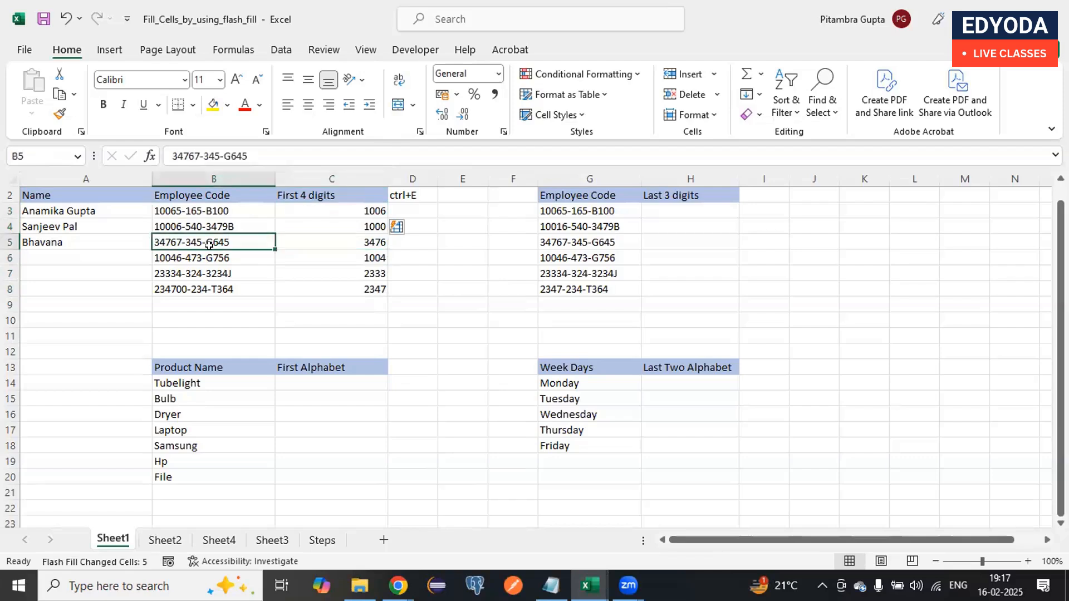
pyautogui.click(307, 257)
pyautogui.click(223, 257)
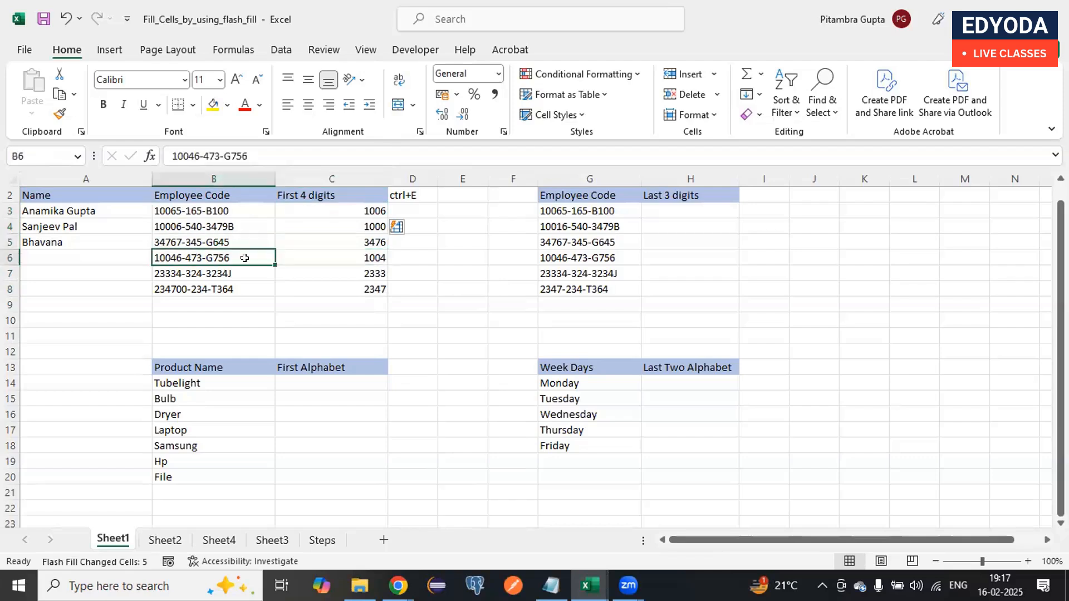
pyautogui.click(285, 275)
pyautogui.click(242, 274)
pyautogui.click(291, 285)
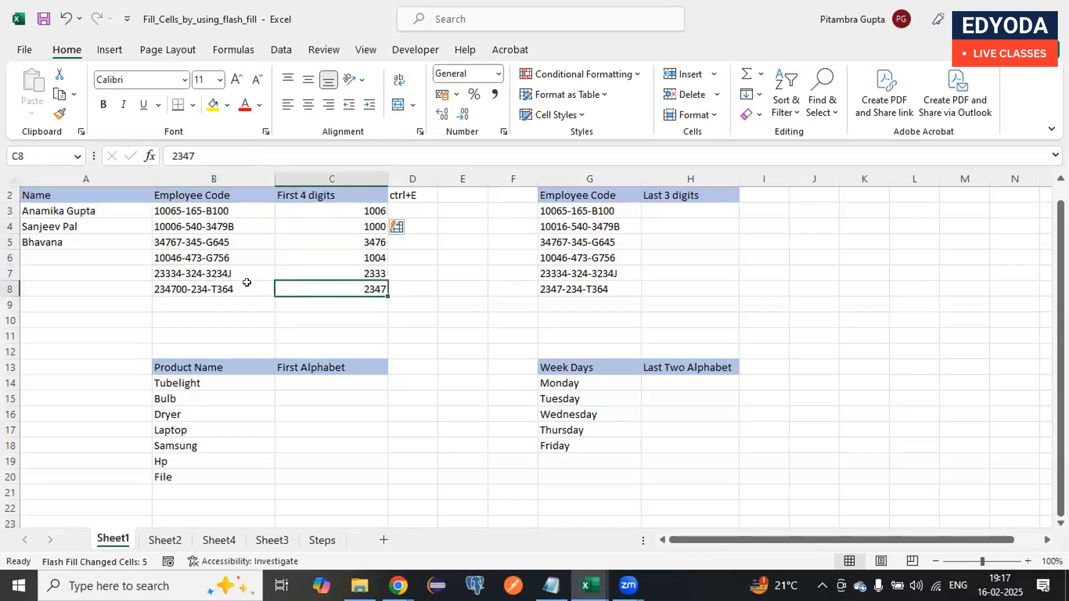
pyautogui.click(244, 282)
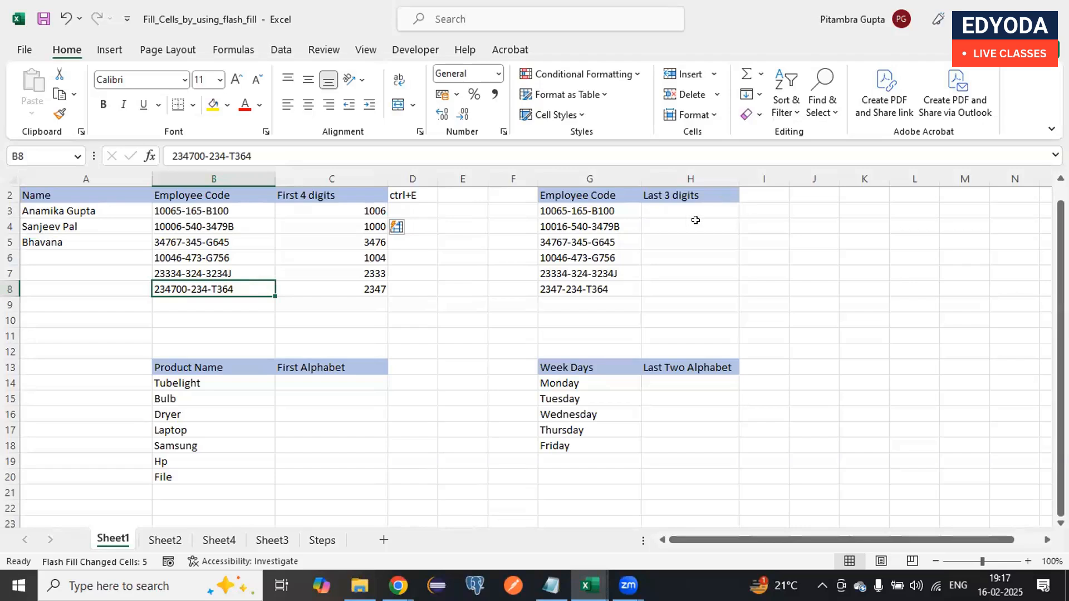
# - Enter 100 in H3 as the first example for the Last 3 digits column
pyautogui.click(684, 208)
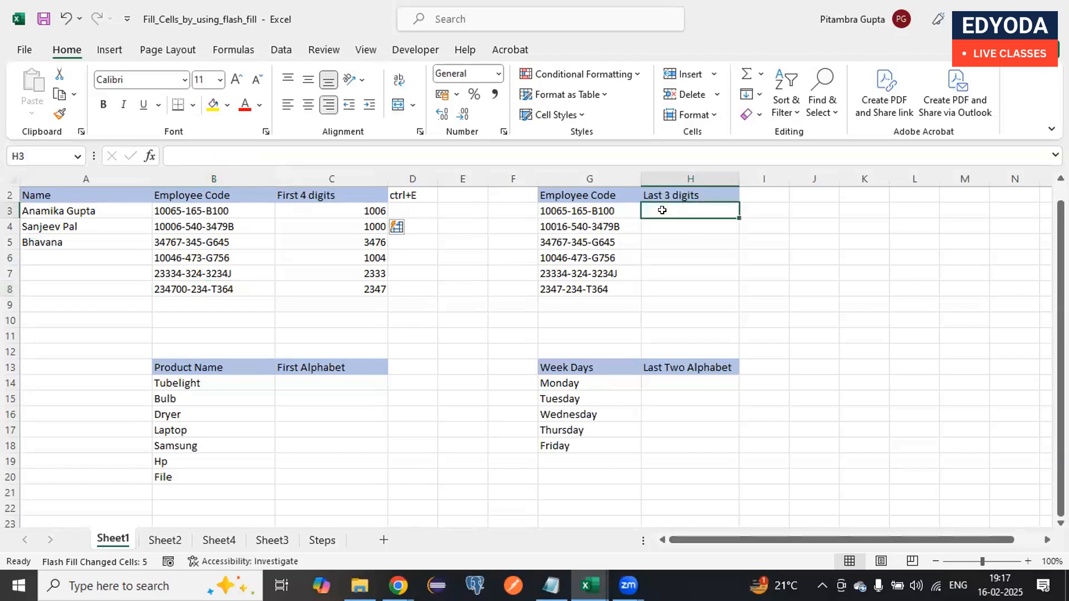
pyautogui.doubleClick(664, 211)
pyautogui.write('100')
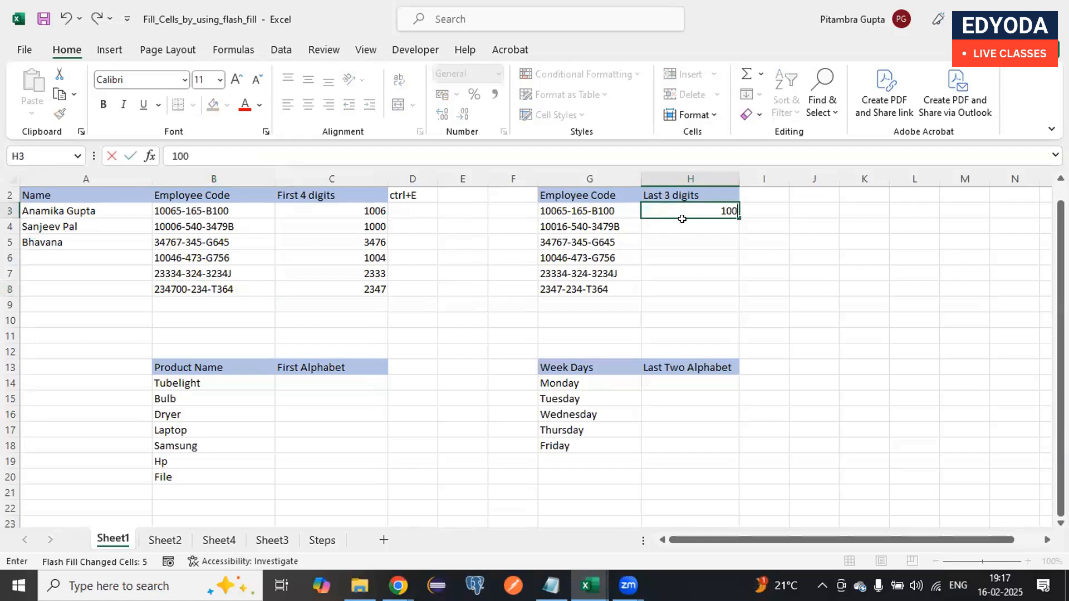
pyautogui.press('Return')
# - Try to Flash Fill H3:H8 from the single example and clear the filled cells H4:H8
pyautogui.moveTo(688, 212); pyautogui.dragTo(694, 282)
pyautogui.hotkey('ctrl', 'e')
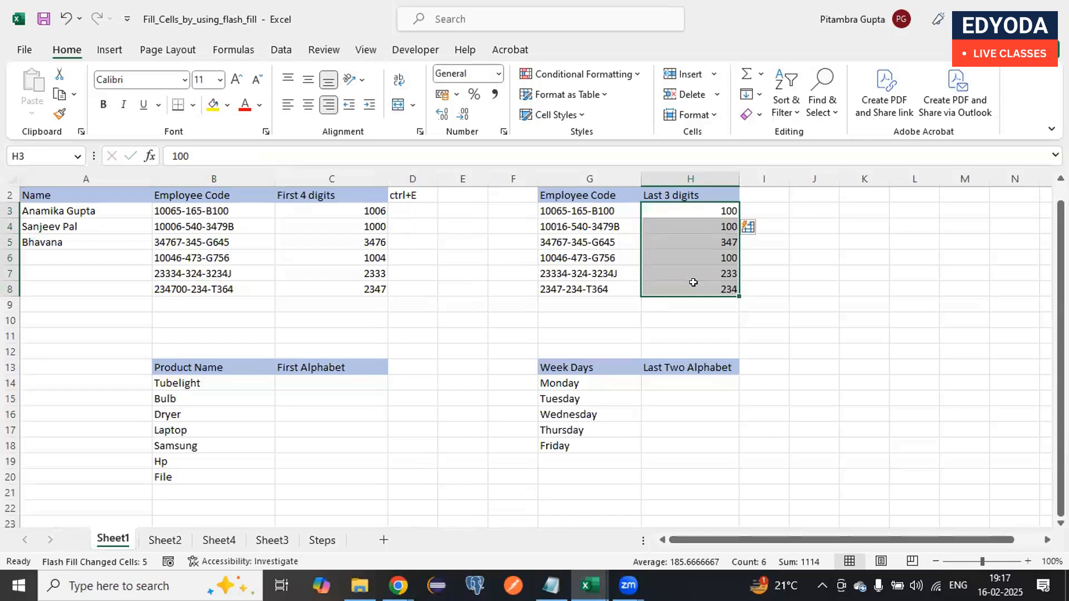
pyautogui.click(621, 209)
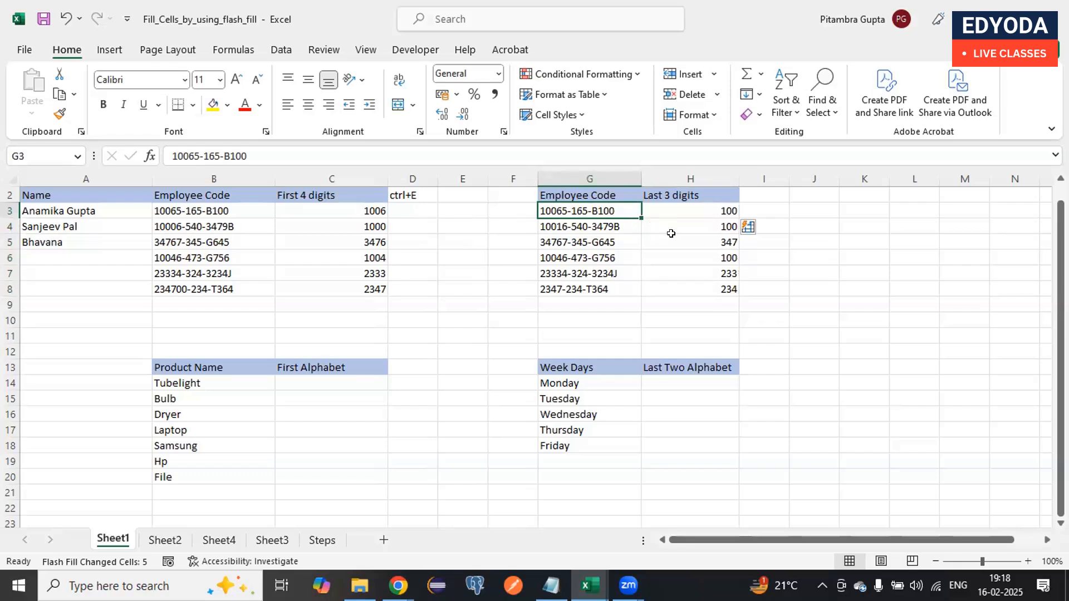
pyautogui.moveTo(671, 232); pyautogui.dragTo(682, 282)
pyautogui.press('Delete')
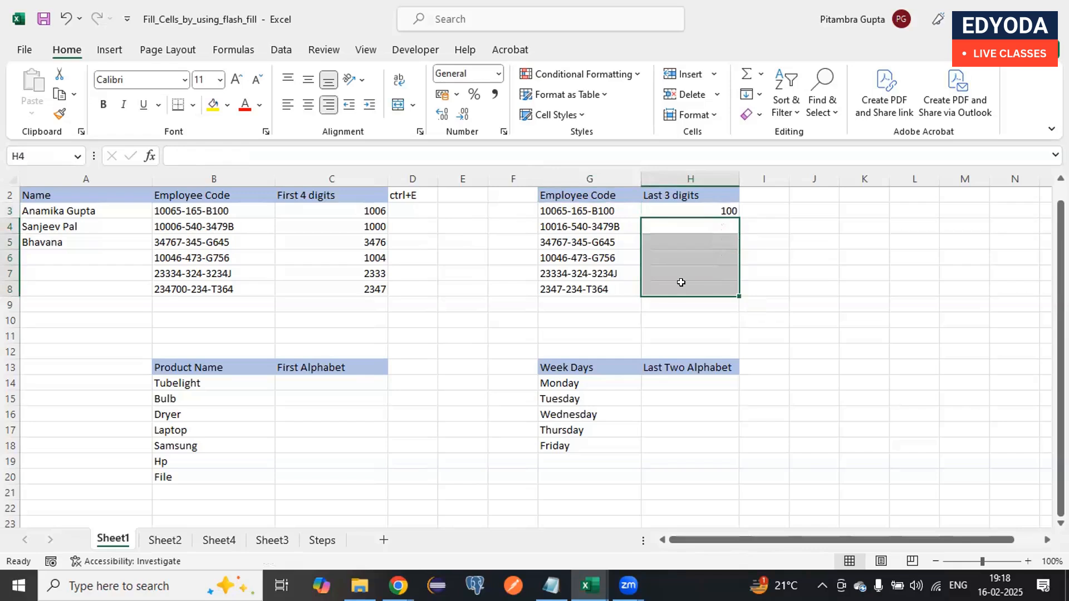
# - Enter 79B in H4 as a second example and Flash Fill the Last 3 digits column in H3:H8
pyautogui.doubleClick(700, 222)
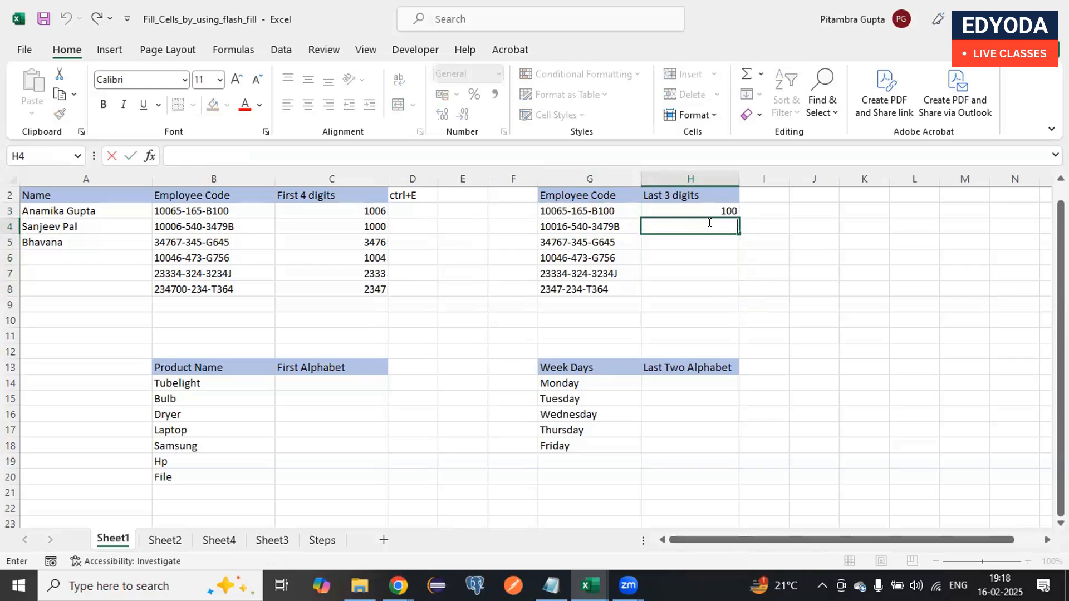
pyautogui.write('79B')
pyautogui.press('Return')
pyautogui.moveTo(710, 207); pyautogui.dragTo(706, 287)
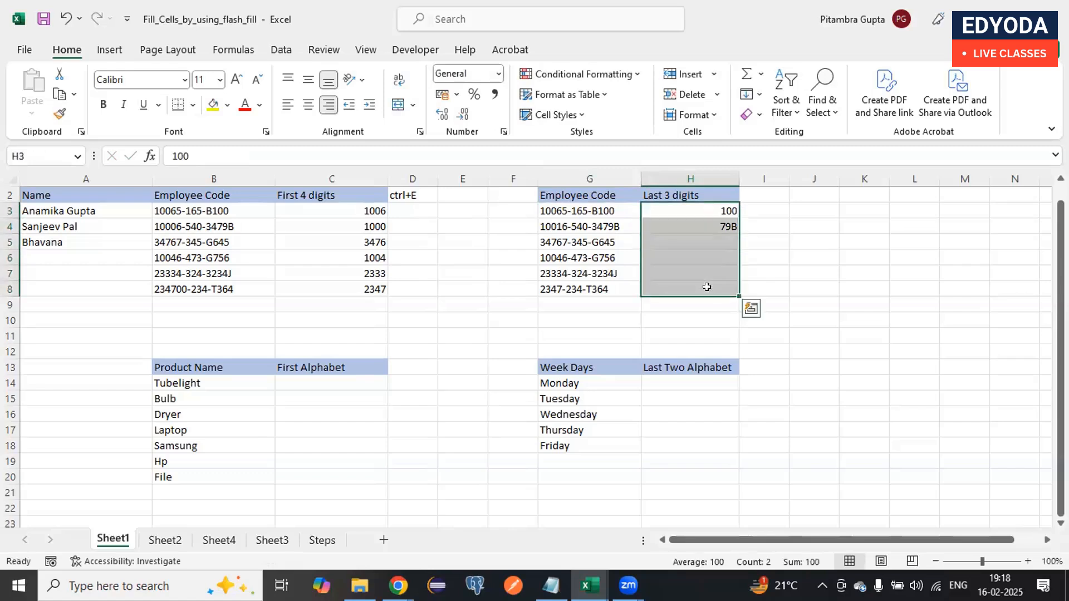
pyautogui.hotkey('ctrl', 'e')
pyautogui.click(706, 298)
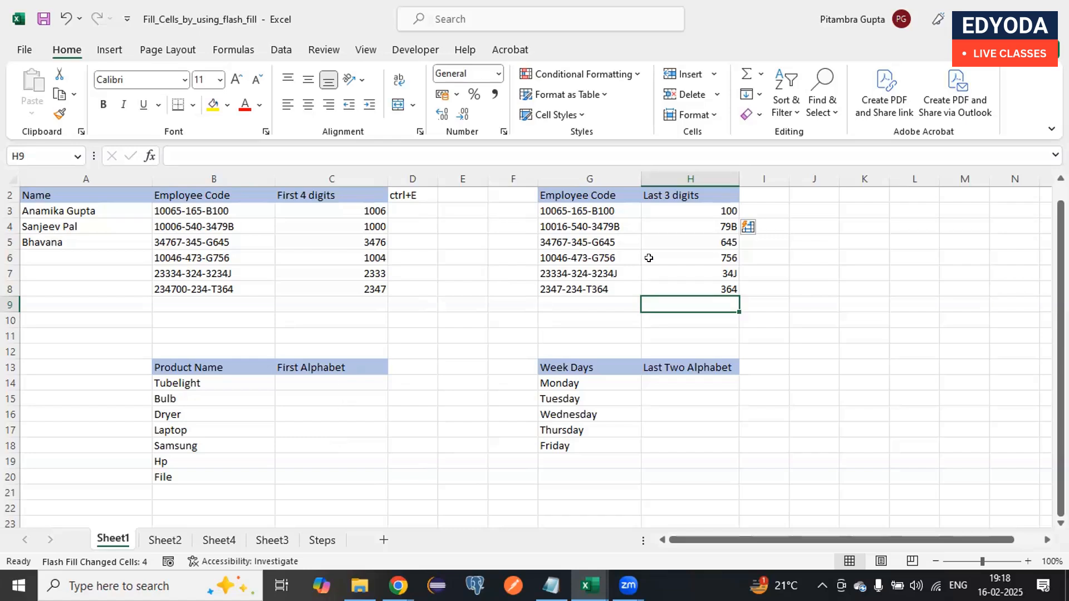
# - Review the Last 3 digits values and their two examples against the employee codes in both tables
pyautogui.click(686, 211)
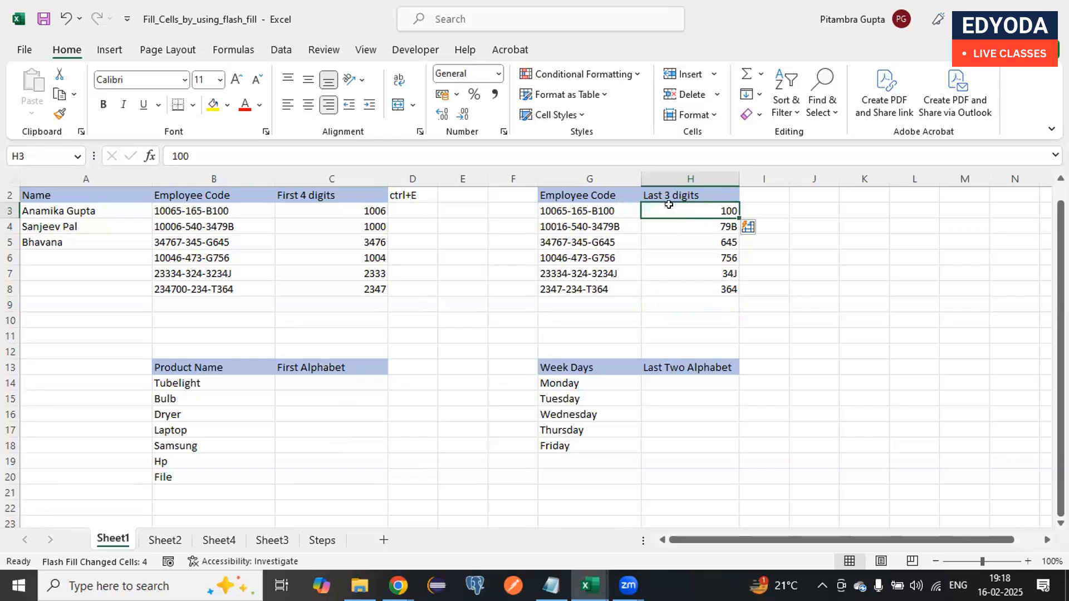
pyautogui.moveTo(612, 210); pyautogui.dragTo(618, 290)
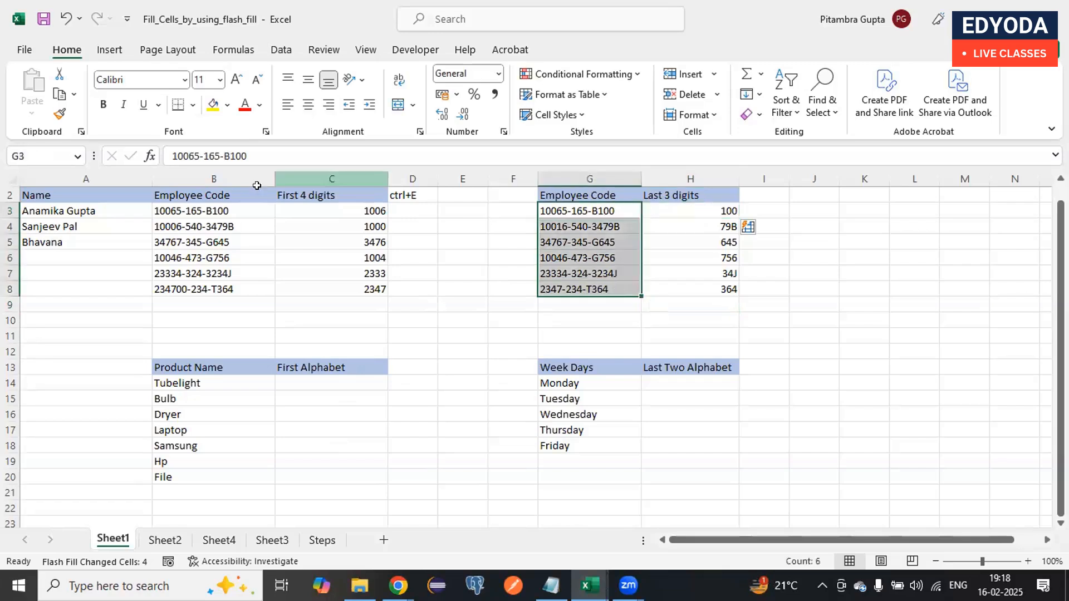
pyautogui.moveTo(245, 210); pyautogui.dragTo(244, 296)
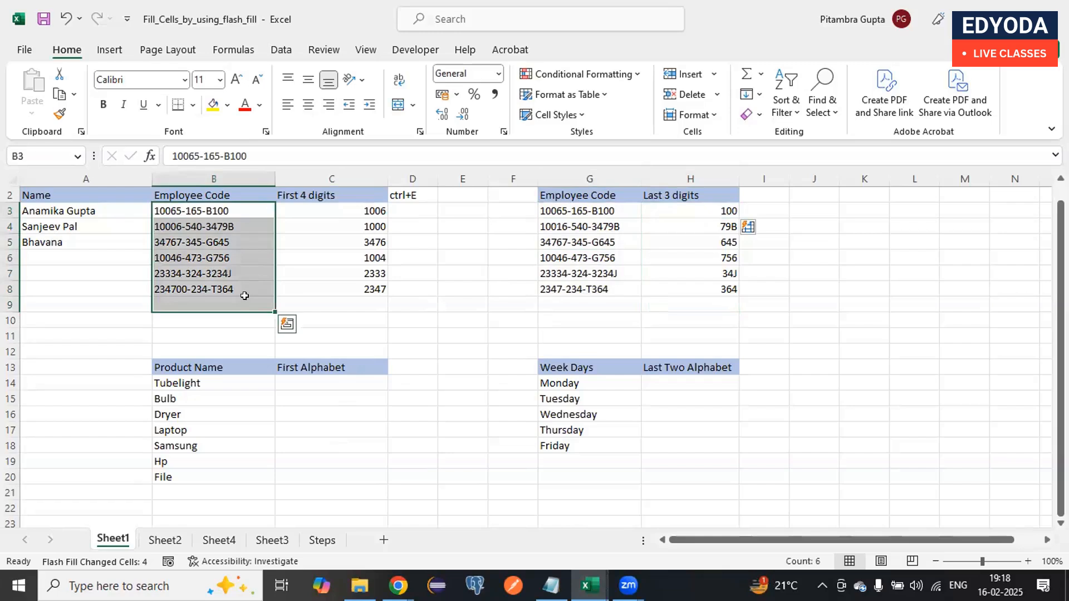
pyautogui.click(676, 209)
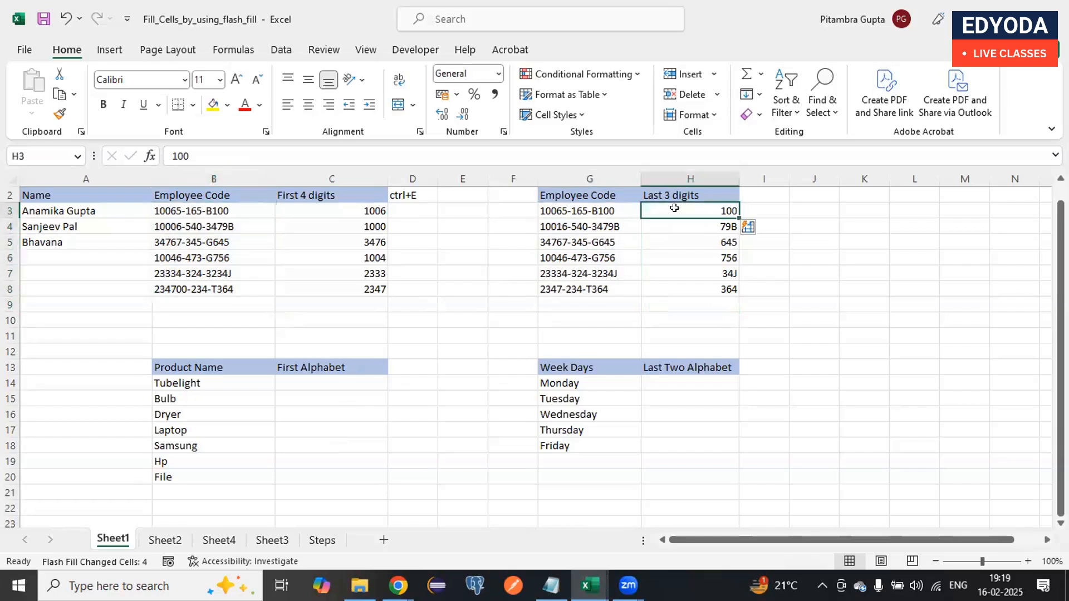
pyautogui.moveTo(694, 214)
pyautogui.mouseDown()
pyautogui.moveTo(695, 231)
pyautogui.moveTo(695, 222)
pyautogui.mouseUp()
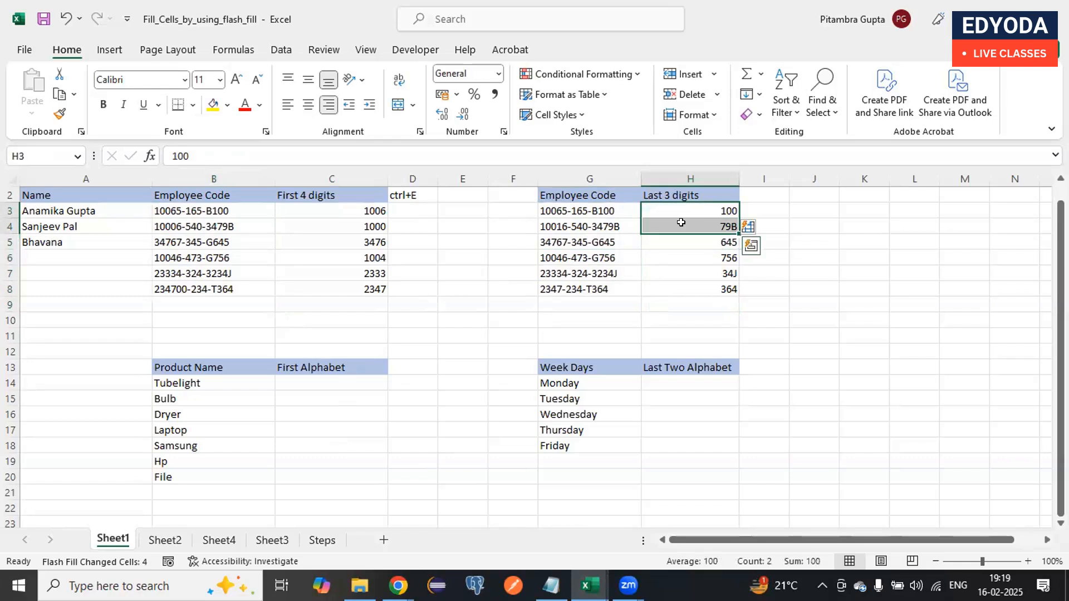
pyautogui.moveTo(617, 209); pyautogui.dragTo(617, 220)
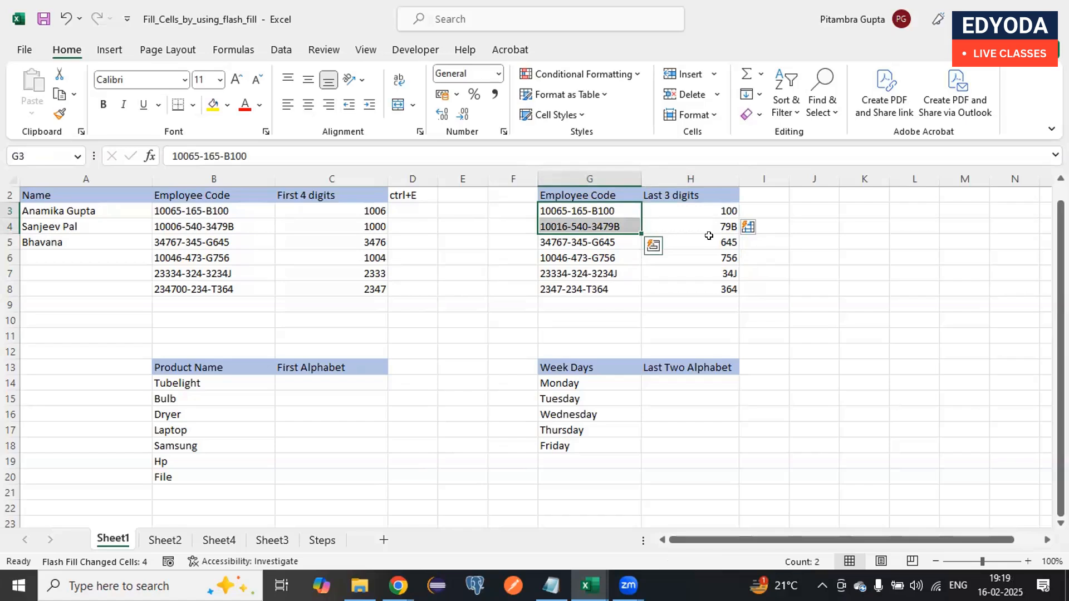
pyautogui.moveTo(693, 207); pyautogui.dragTo(695, 224)
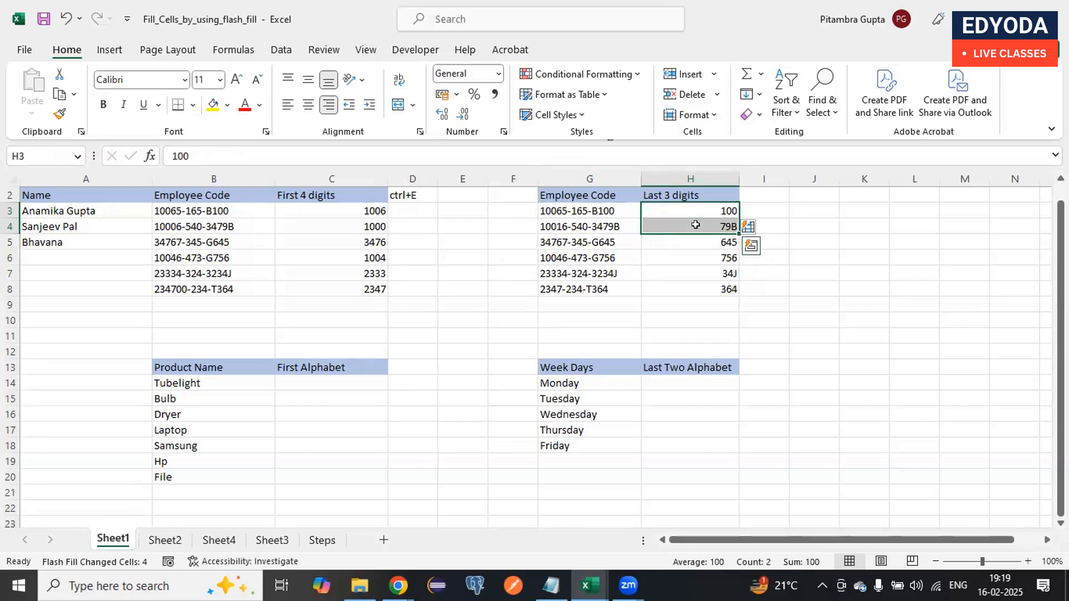
pyautogui.click(696, 242)
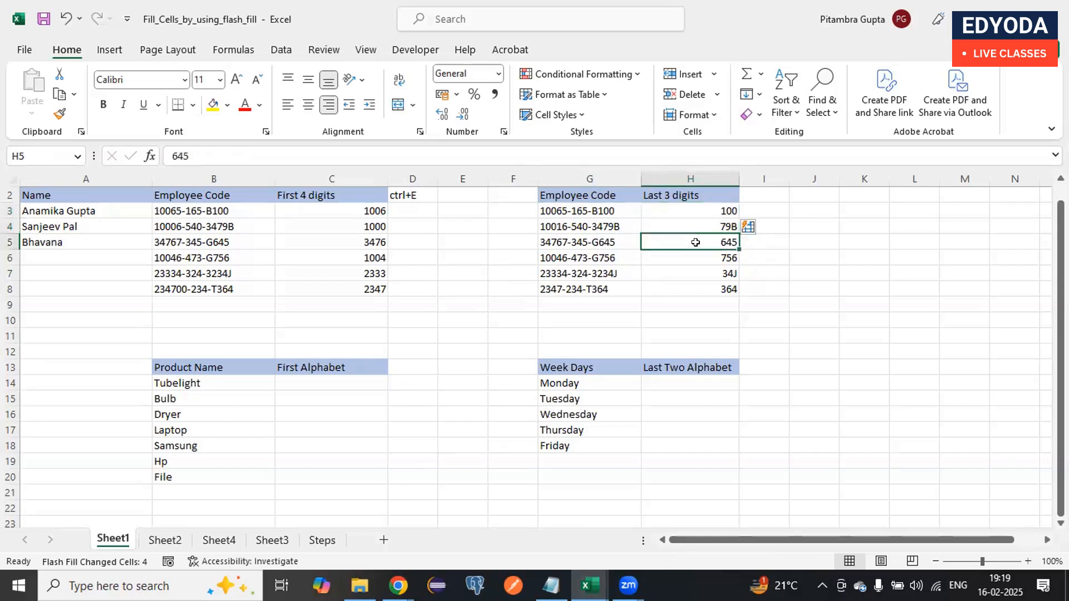
pyautogui.click(692, 300)
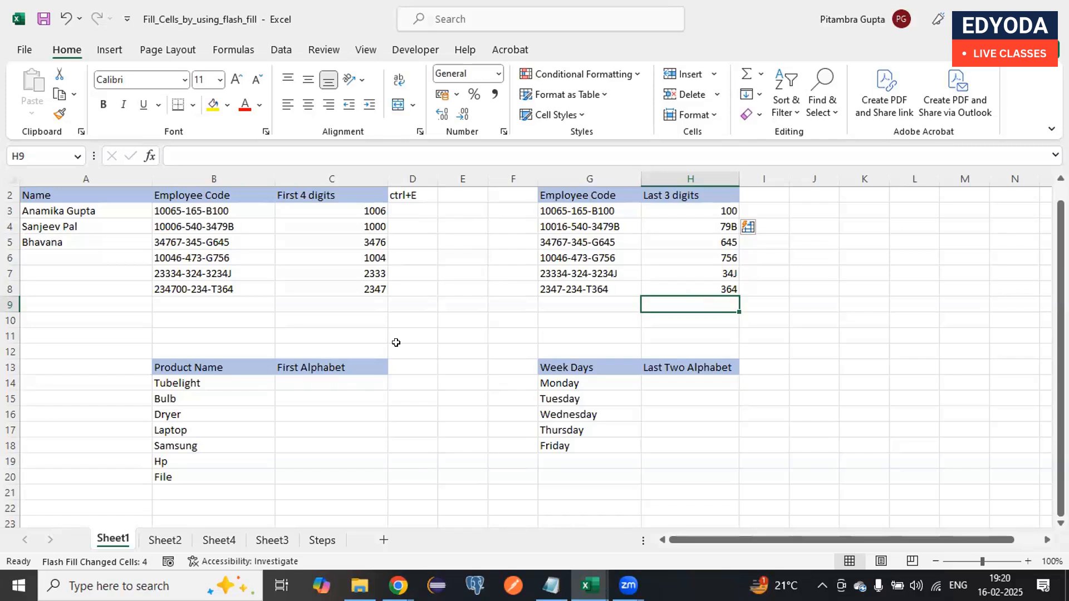
# - Enter T in C14 as the first letter of Tubelight and Flash Fill the First Alphabet column in C14:C20
pyautogui.doubleClick(331, 377)
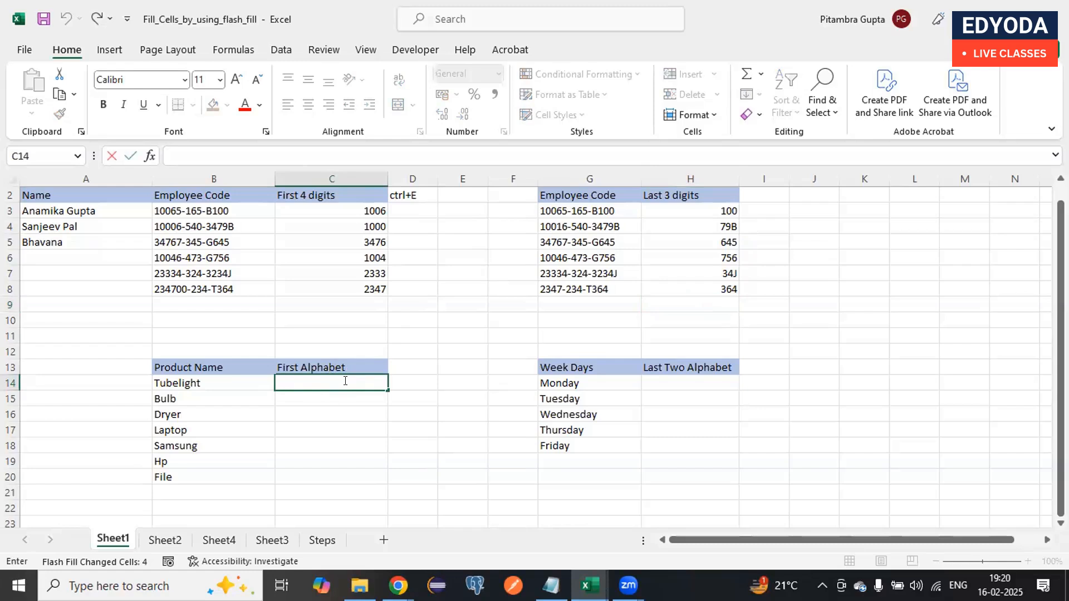
pyautogui.click(345, 381)
pyautogui.write('T')
pyautogui.press('Return')
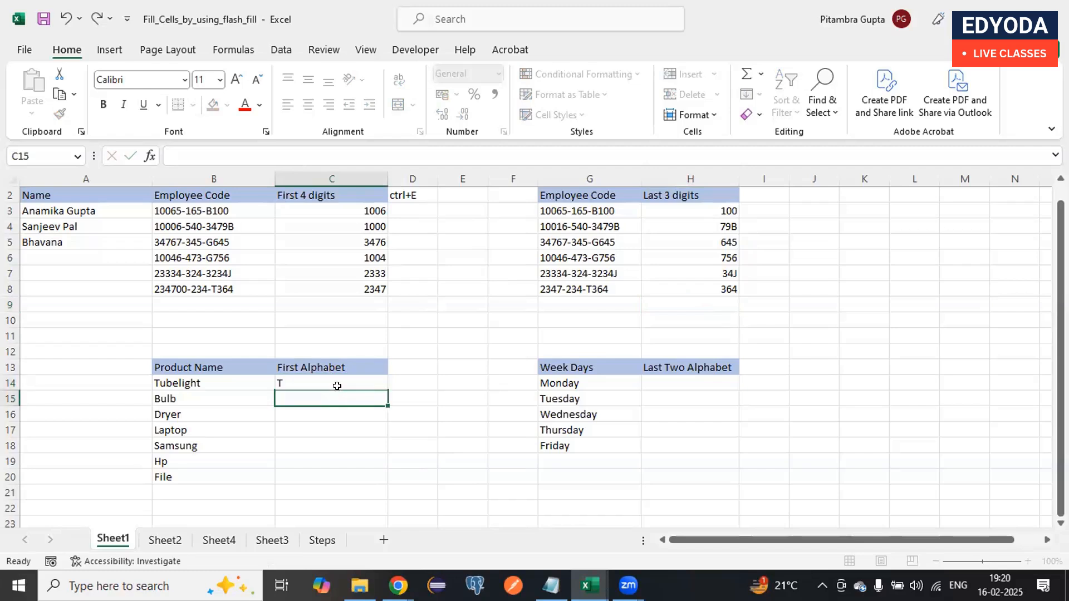
pyautogui.moveTo(341, 378); pyautogui.dragTo(336, 471)
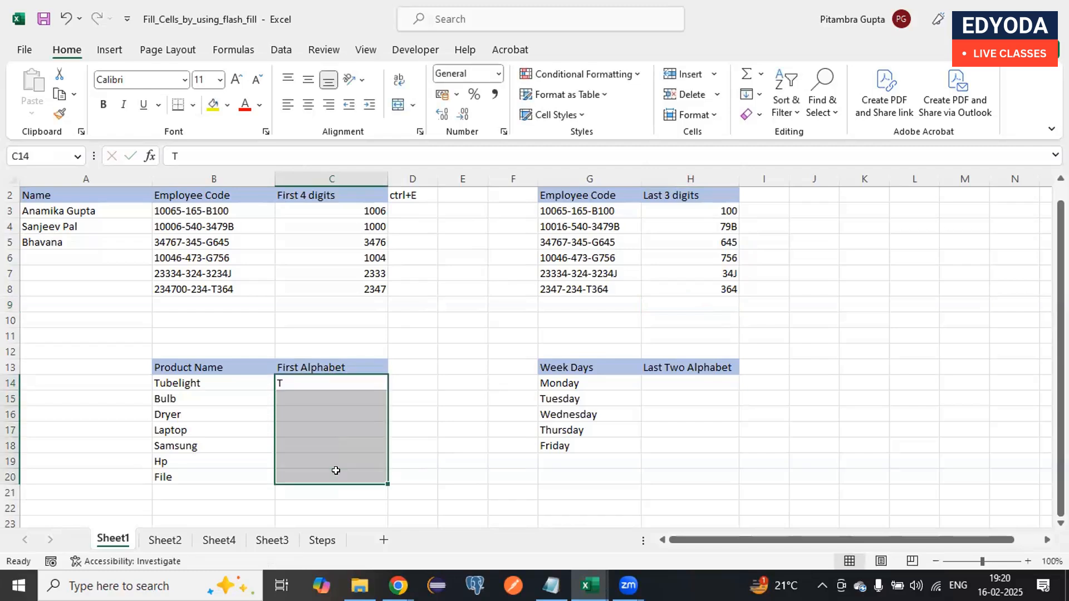
pyautogui.hotkey('ctrl', 'e')
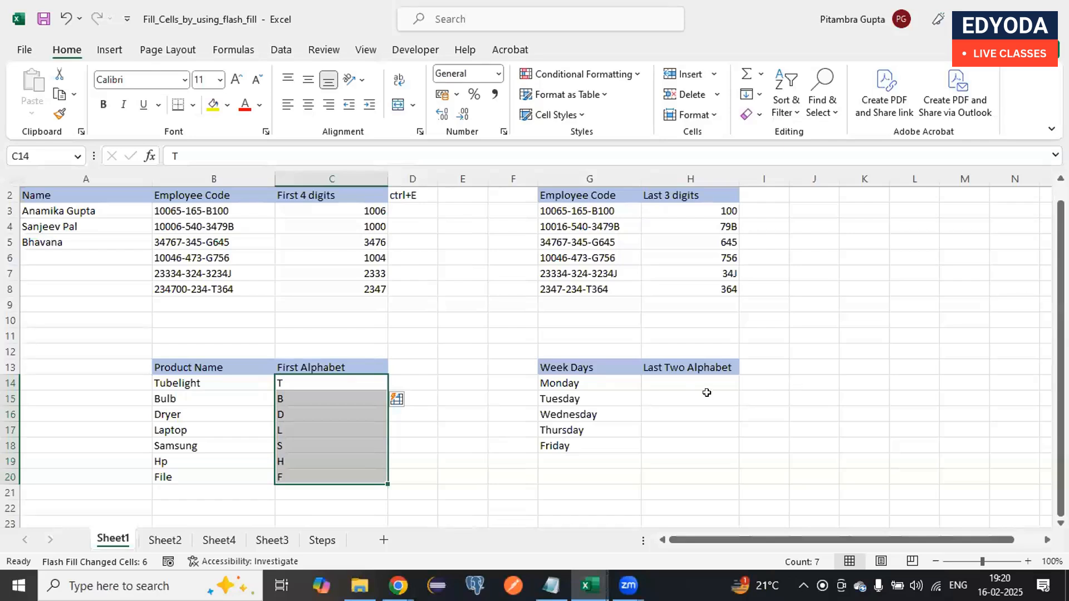
# - Enter Mo in H14 as the example for Monday and Flash Fill the column beside the week days in H14:H18
pyautogui.click(700, 383)
pyautogui.write('Mo')
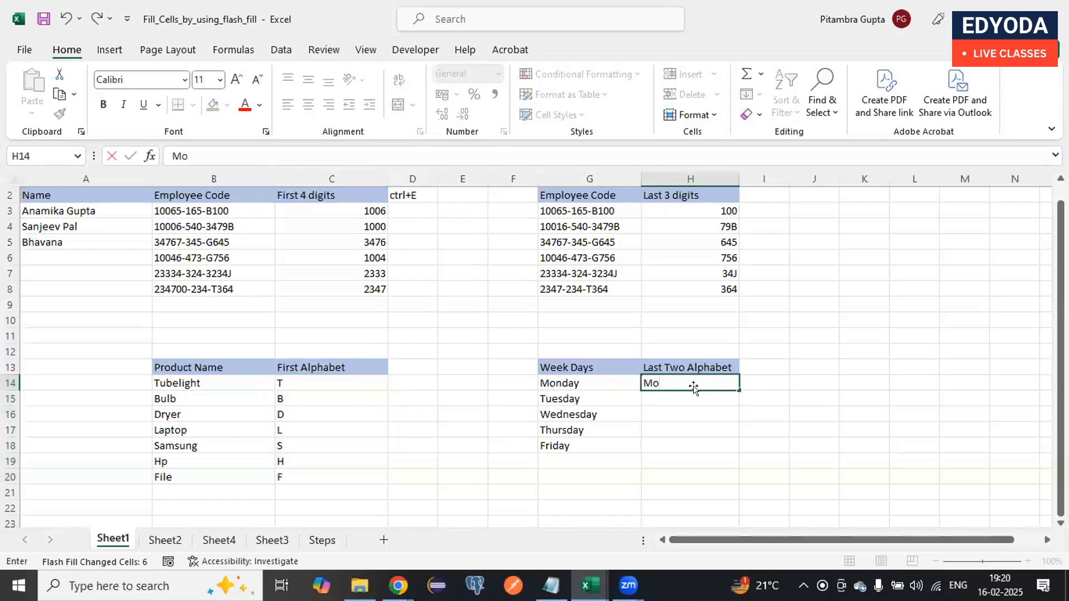
pyautogui.press('Return')
pyautogui.moveTo(694, 381); pyautogui.dragTo(685, 443)
pyautogui.hotkey('ctrl', 'e')
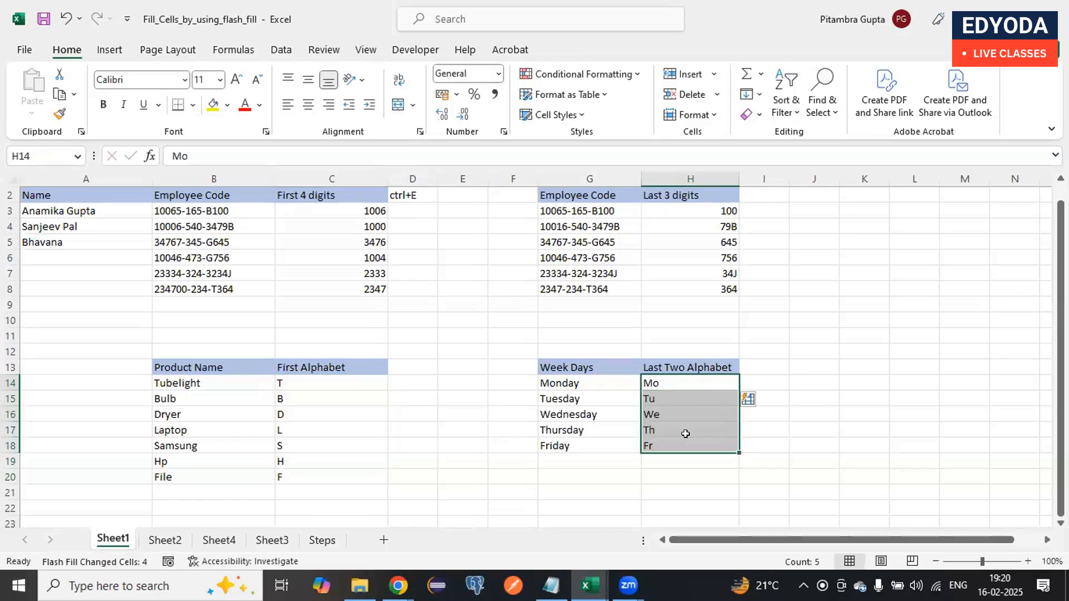
pyautogui.click(694, 475)
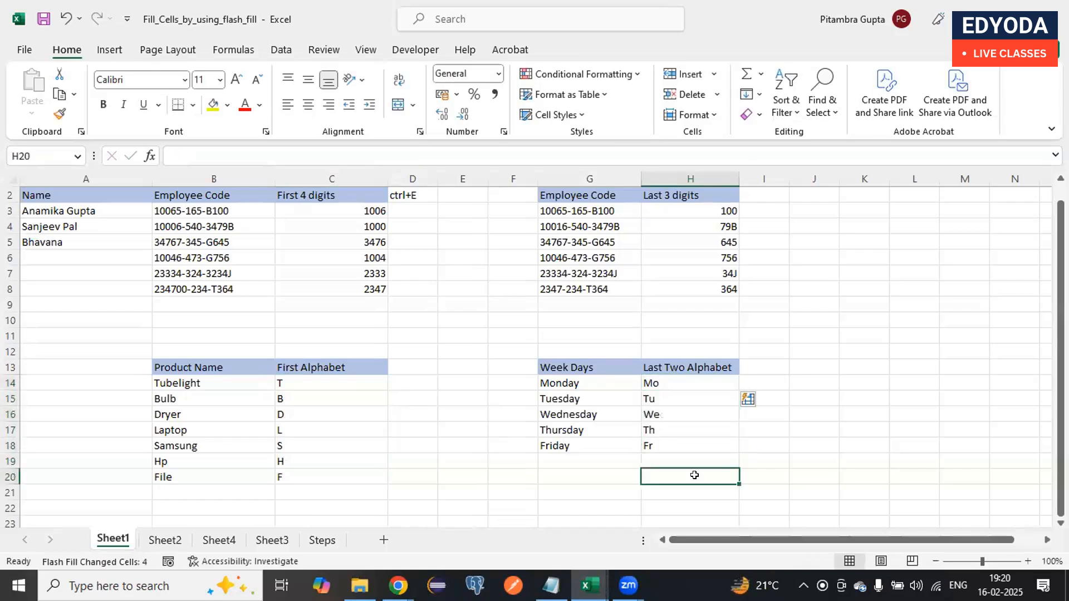
# - Open Sheet2 and look over the columns of its order data, from Row ID through Cost
pyautogui.click(161, 540)
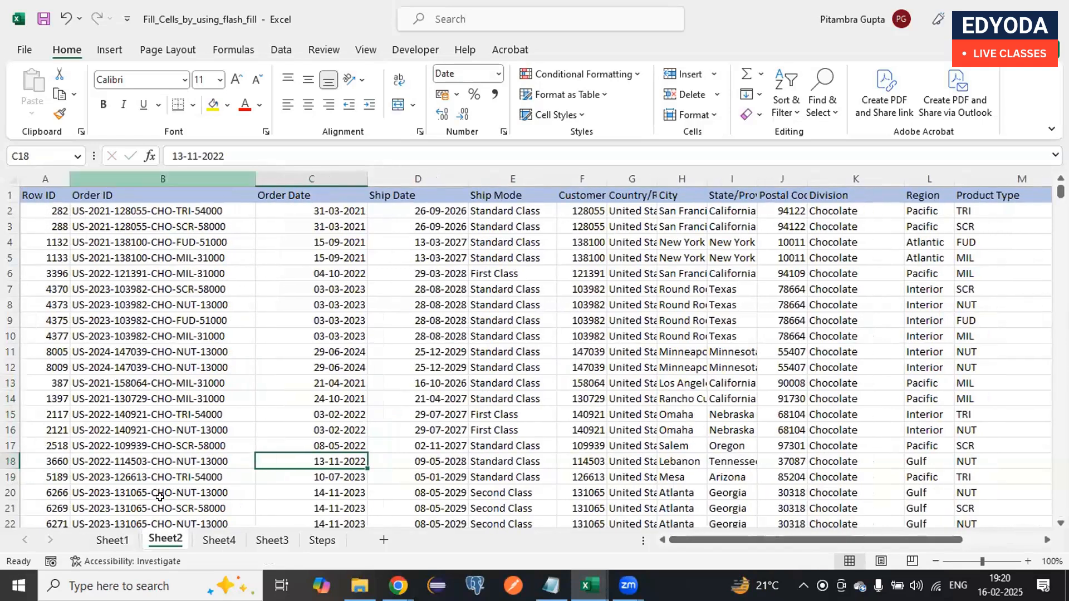
pyautogui.hscroll(3, 496, 368)
pyautogui.hscroll(6, 496, 368)
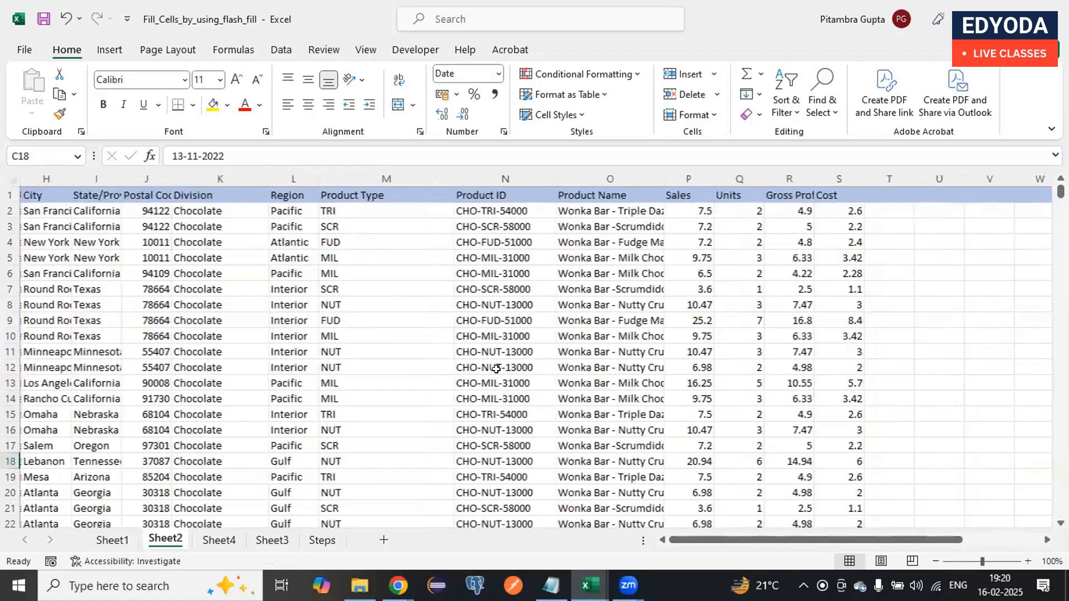
pyautogui.hscroll(-4, 496, 368)
pyautogui.hscroll(-4, 496, 368)
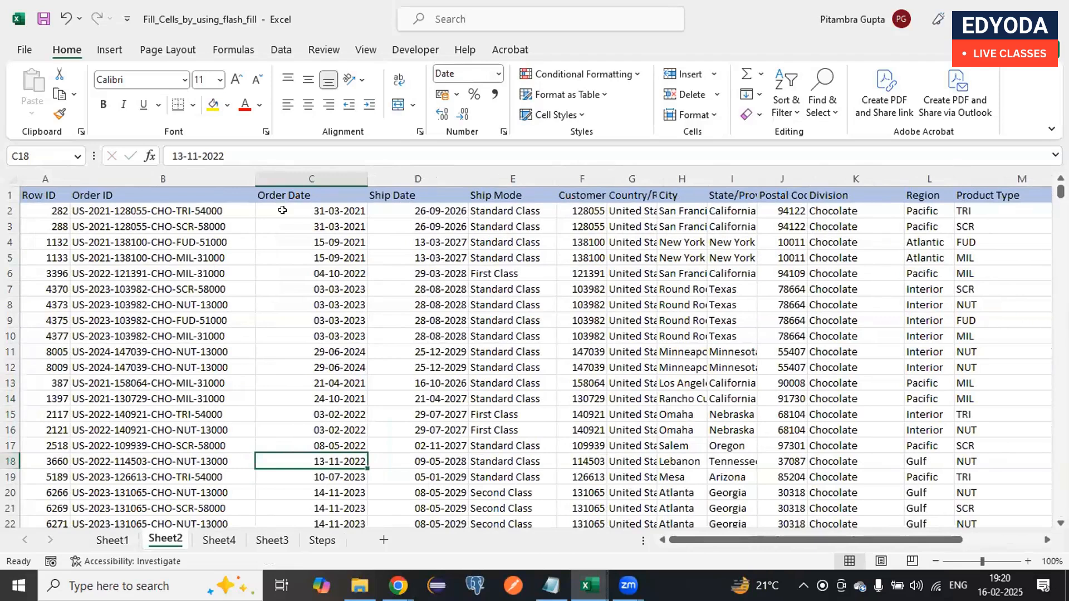
# - Examine how the Order ID codes in column B are composed, checking B2 and B3 and the codes down to B15
pyautogui.click(106, 210)
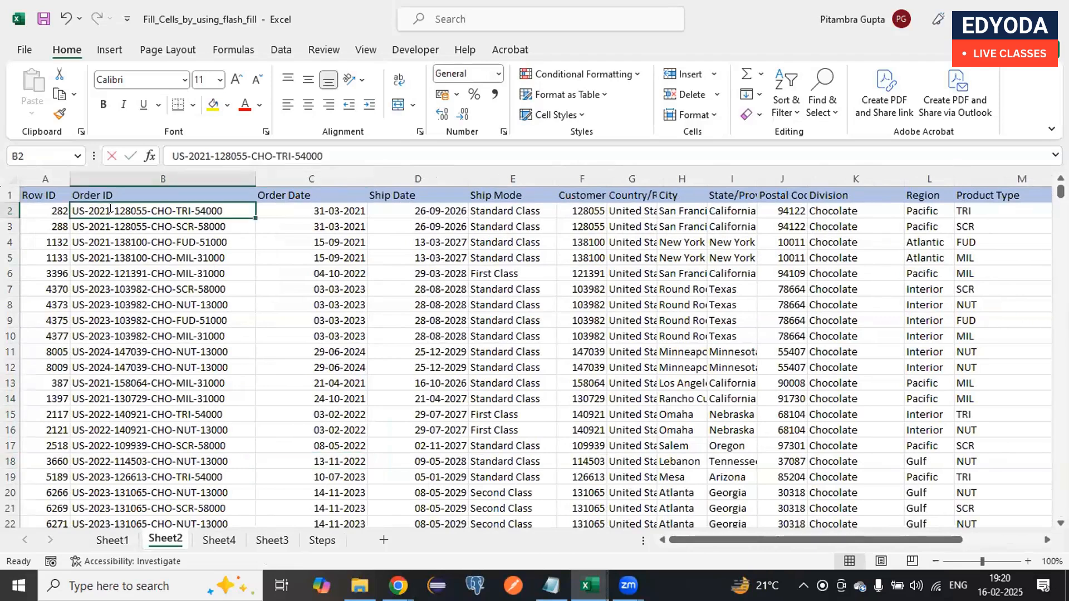
pyautogui.press('F2')
pyautogui.click(82, 226)
pyautogui.doubleClick(81, 226)
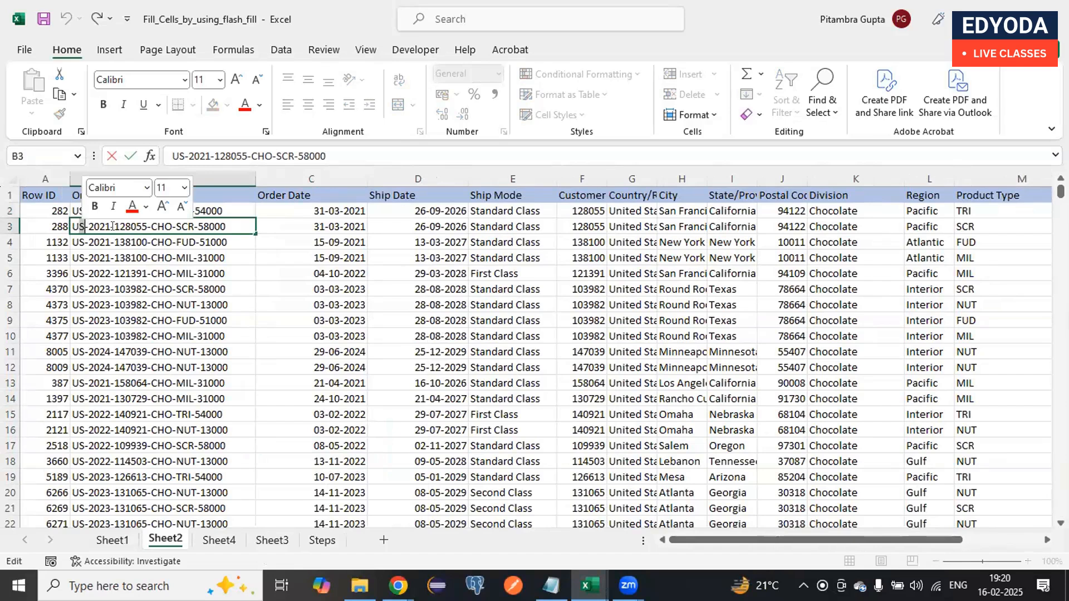
pyautogui.press('Return')
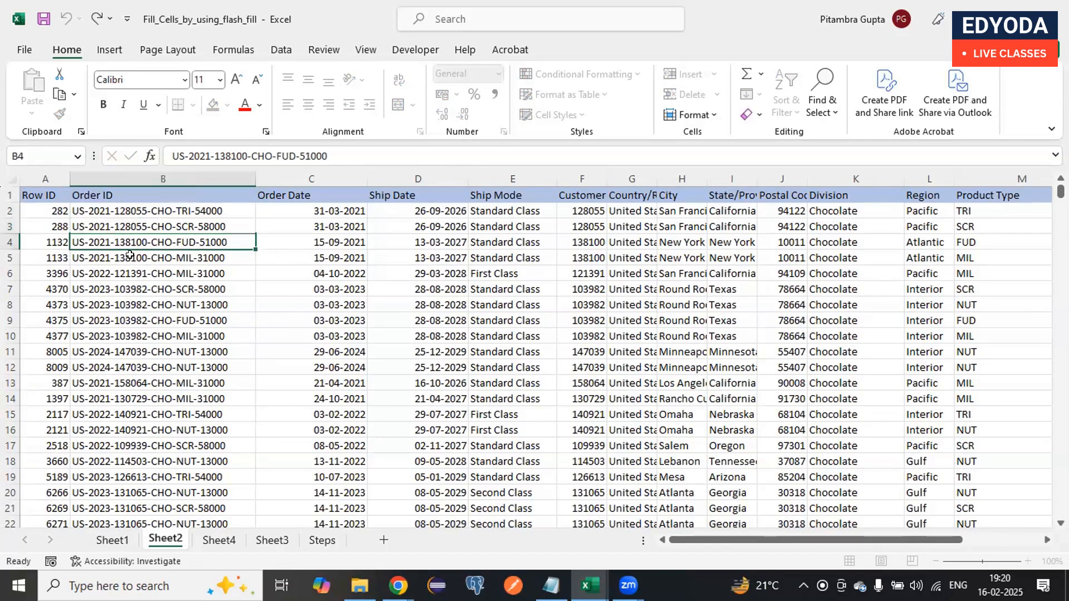
pyautogui.moveTo(148, 210); pyautogui.dragTo(141, 407)
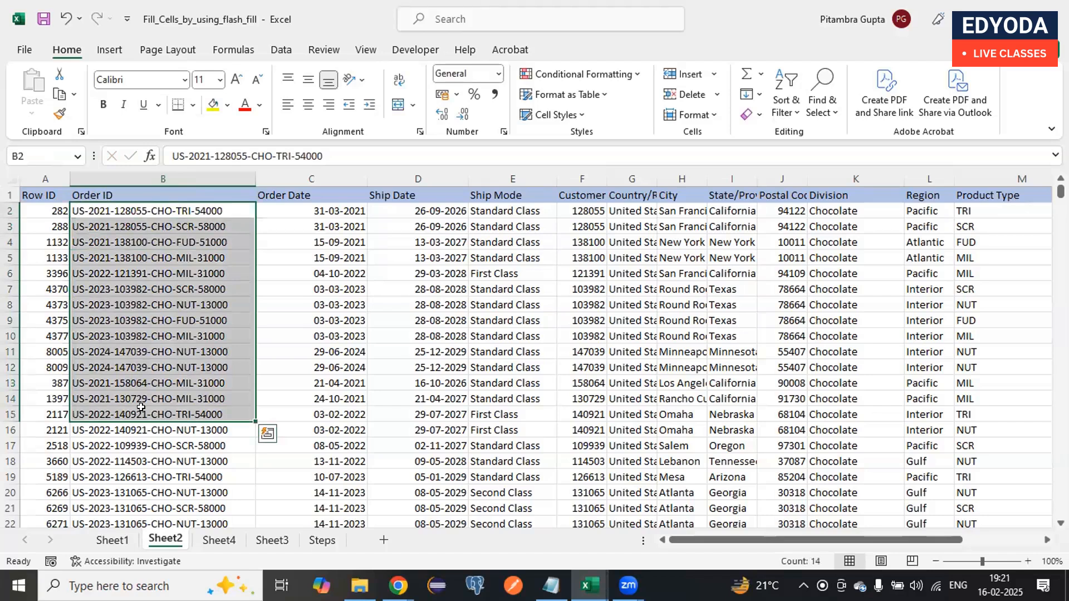
pyautogui.click(210, 171)
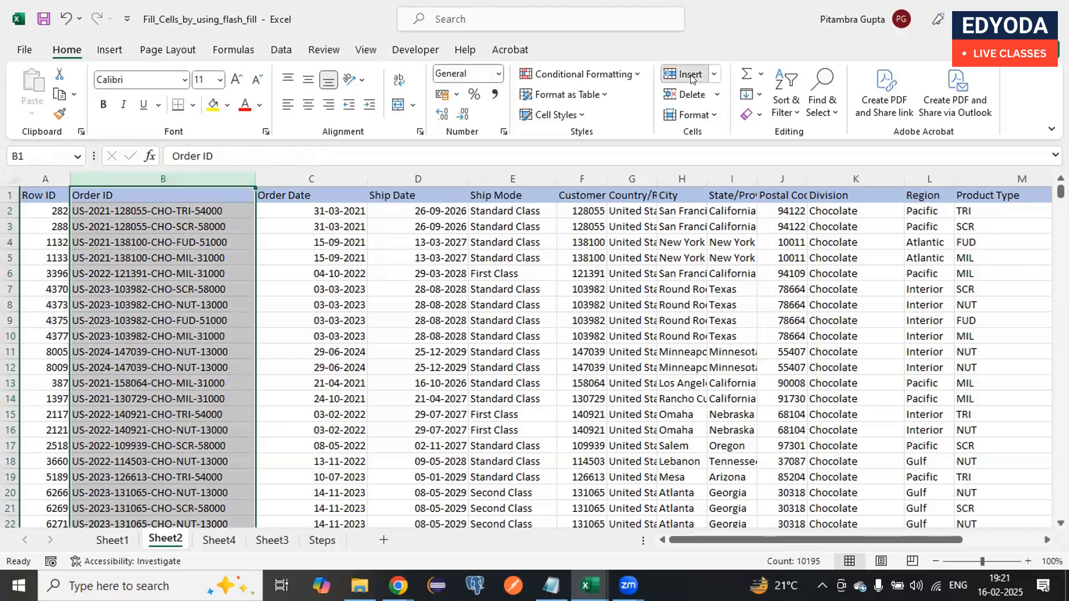
pyautogui.click(691, 76)
pyautogui.hotkey('ctrl', 'z')
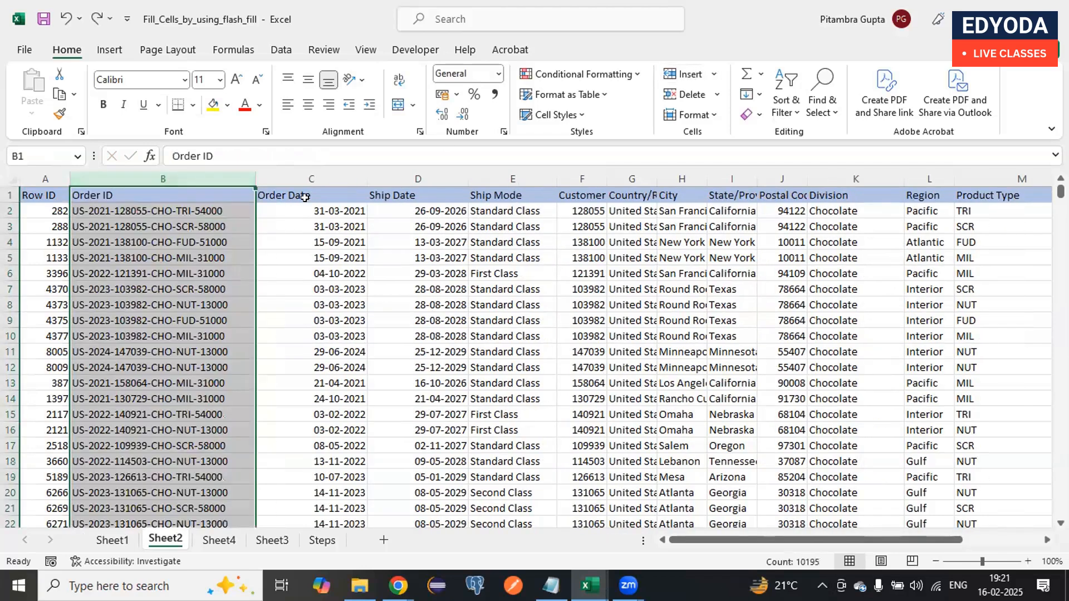
pyautogui.click(318, 191)
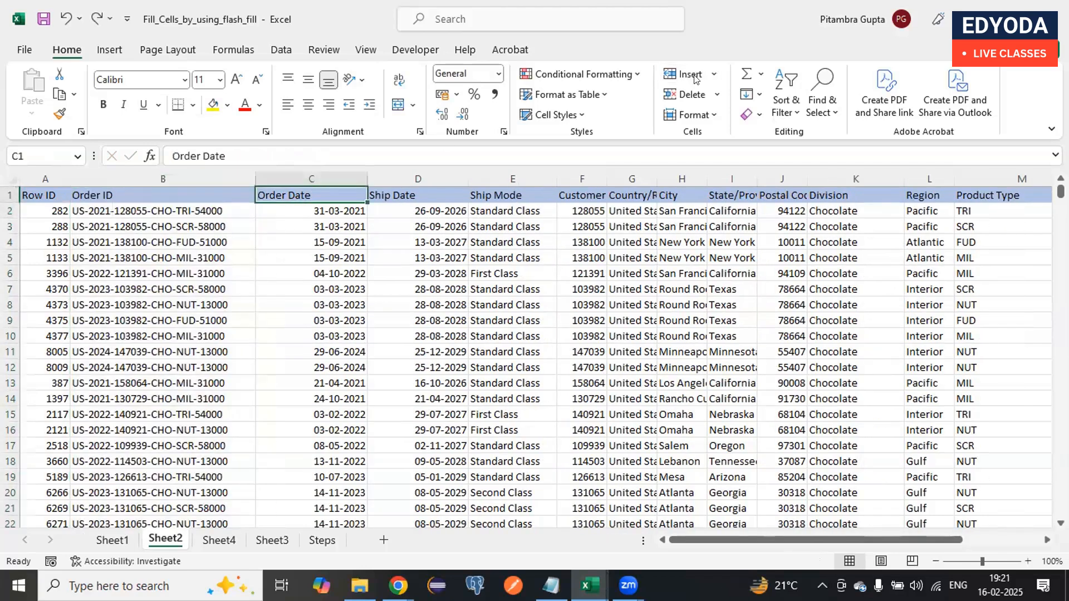
# - Insert a blank column between Order ID and Order Date
pyautogui.click(310, 179)
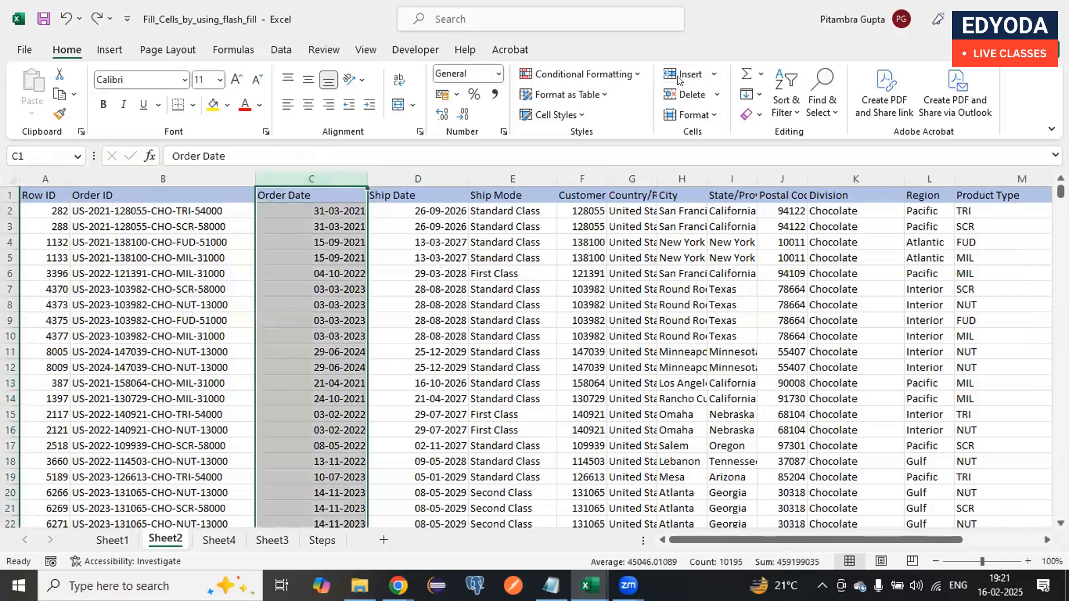